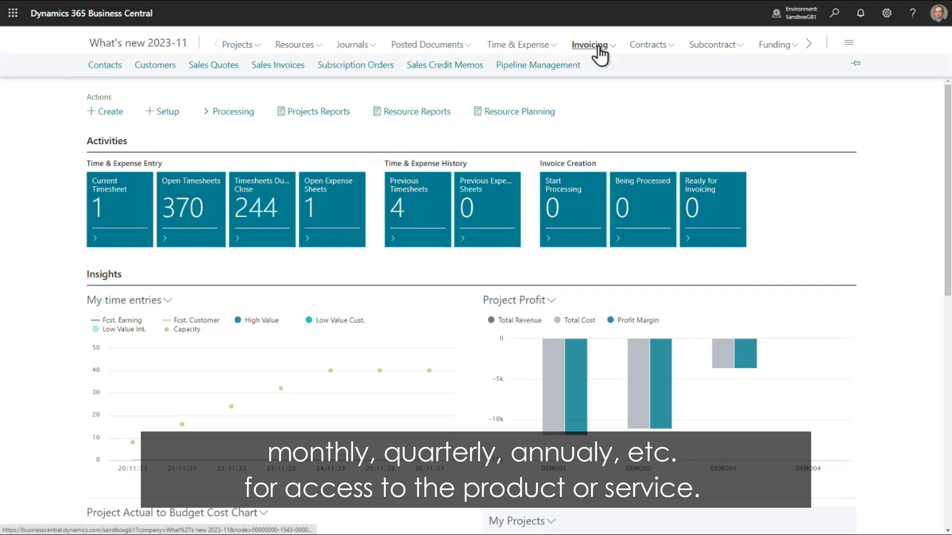
# Create a new subscription order for the customer Adatum Corporation, keeping the proposed order date.
pyautogui.click(365, 70)
pyautogui.click(334, 69)
pyautogui.write('10000')
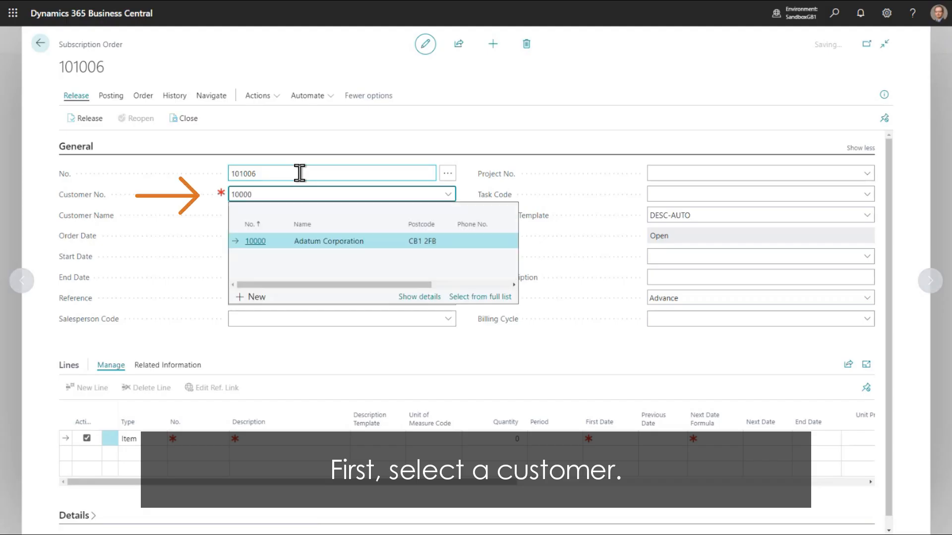
pyautogui.press('Tab')
pyautogui.press('Tab')
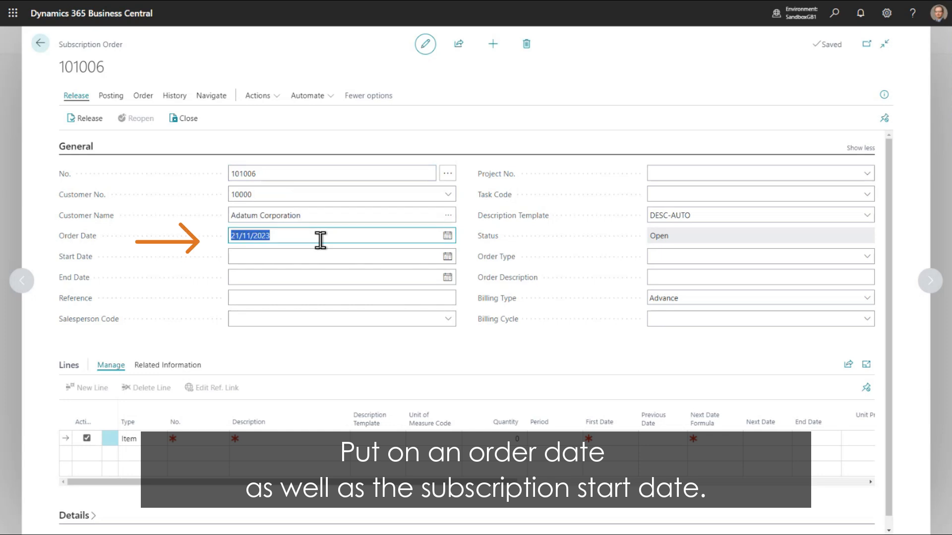
# Set the subscription order's start date to 01/11/2023, leaving the end date and reference blank.
pyautogui.click(313, 255)
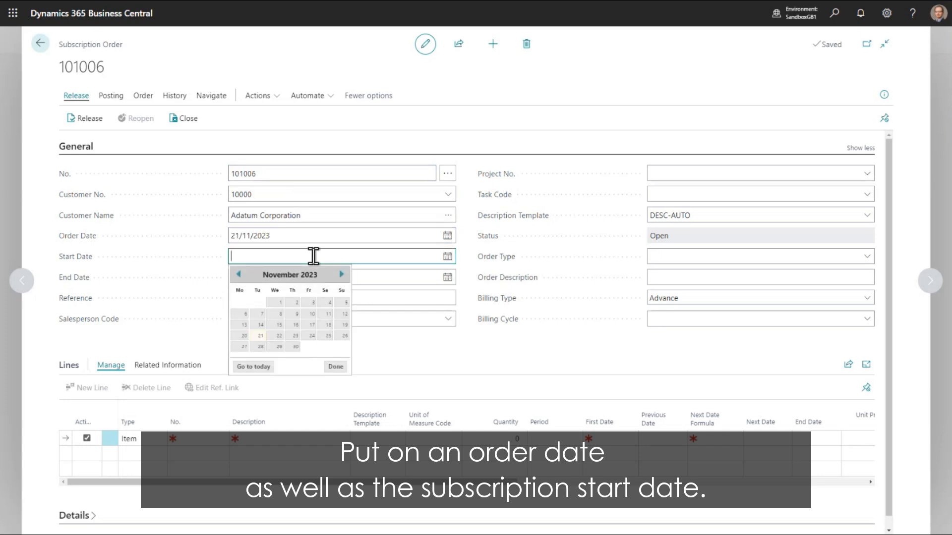
pyautogui.click(273, 304)
pyautogui.click(281, 278)
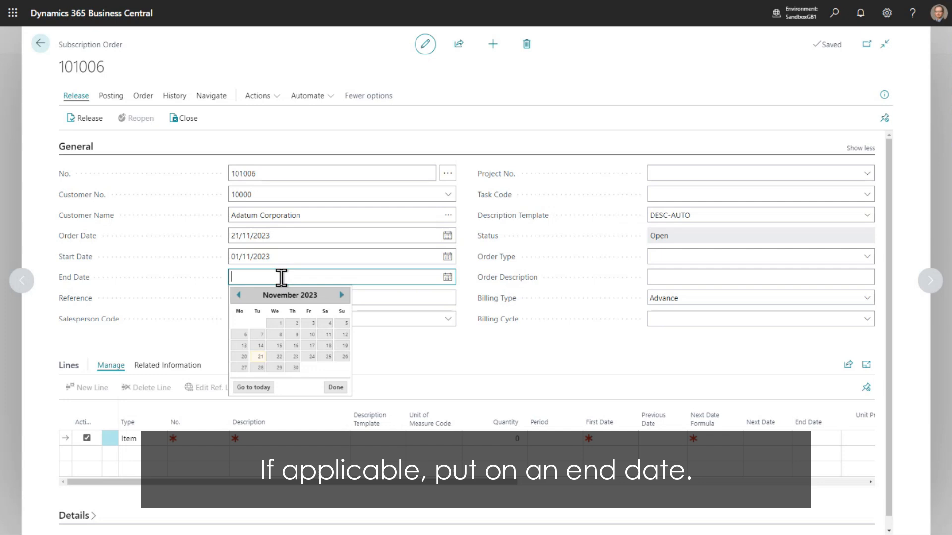
pyautogui.click(411, 298)
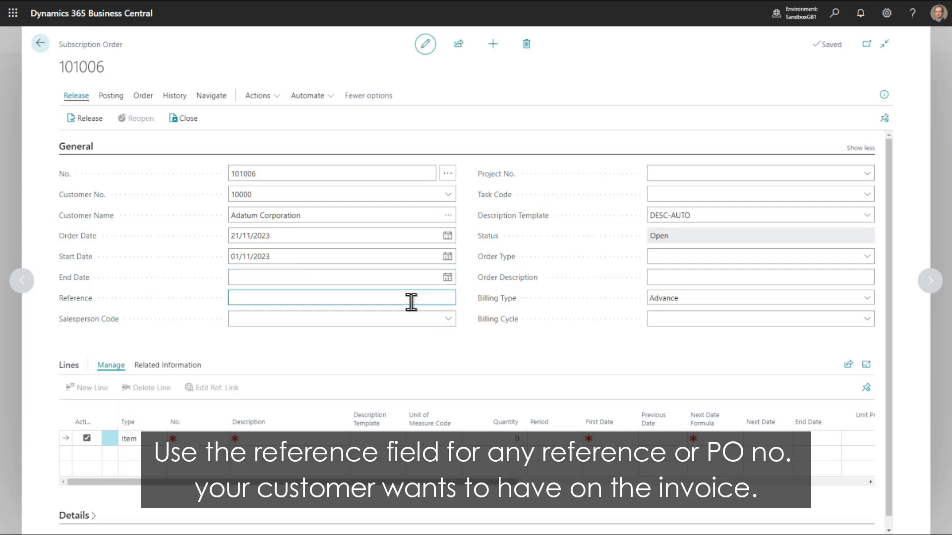
# Assign project DEMO05 and task code 1400 (Ongoing cleaning) to the subscription order.
pyautogui.click(744, 171)
pyautogui.scroll(-2, 725, 227)
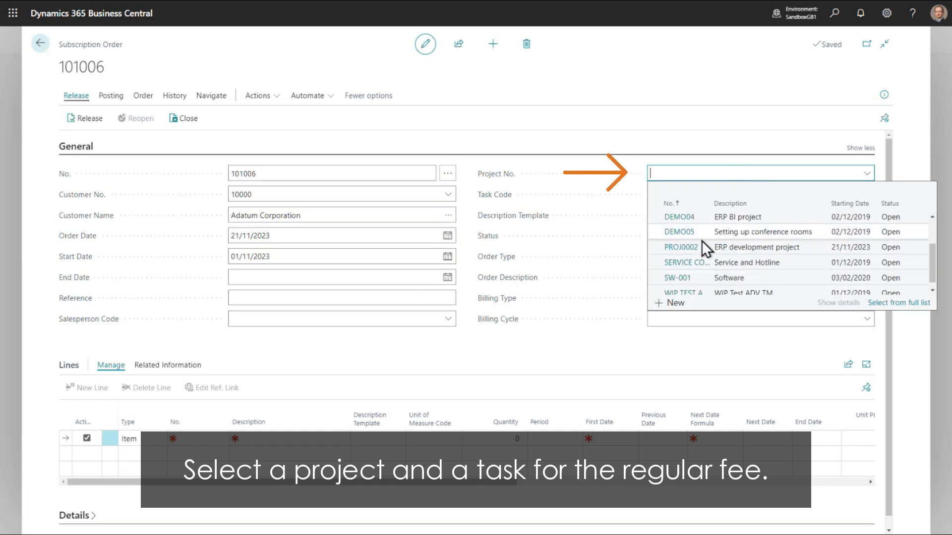
pyautogui.click(742, 231)
pyautogui.scroll(-5, 753, 247)
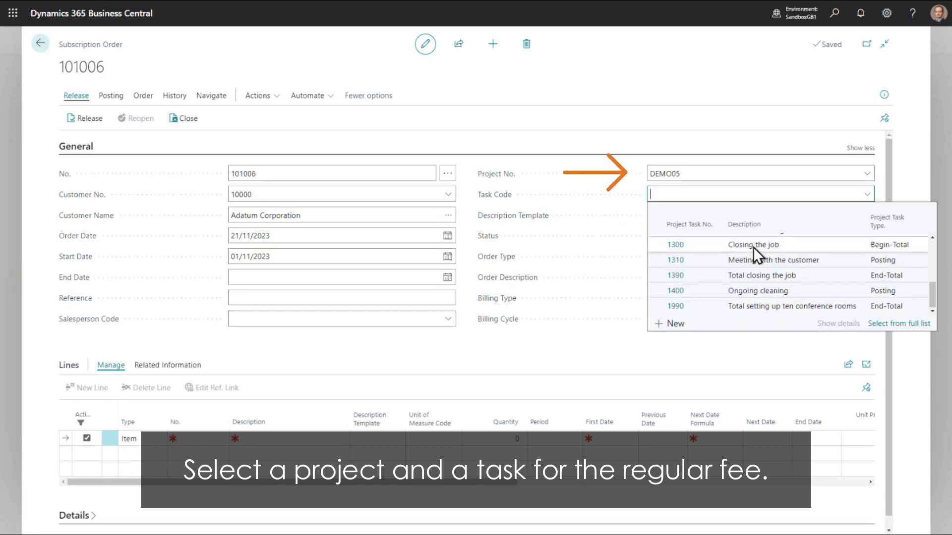
pyautogui.click(735, 292)
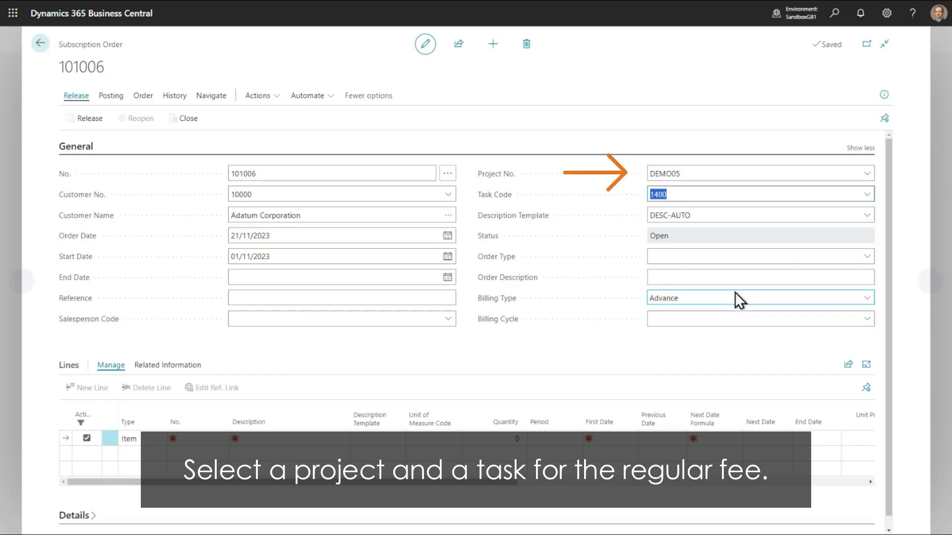
# Set the order type to MAINTENANCE and enter Cleaning as the order description.
pyautogui.click(700, 256)
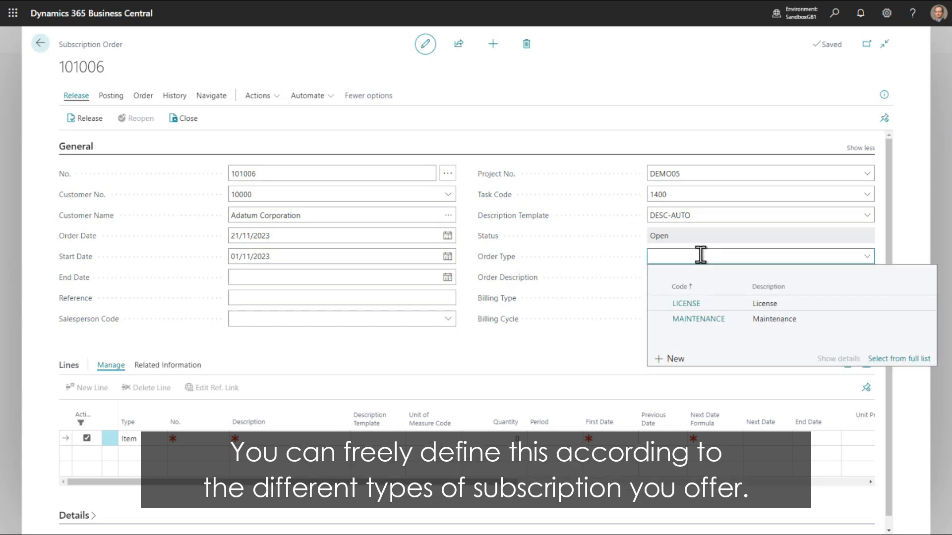
pyautogui.click(694, 318)
pyautogui.click(697, 277)
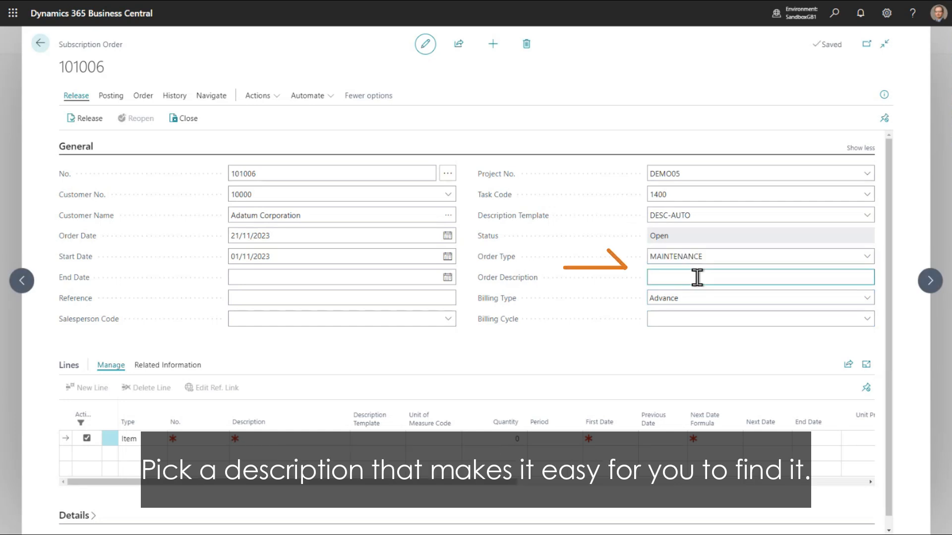
pyautogui.write('Cleaning')
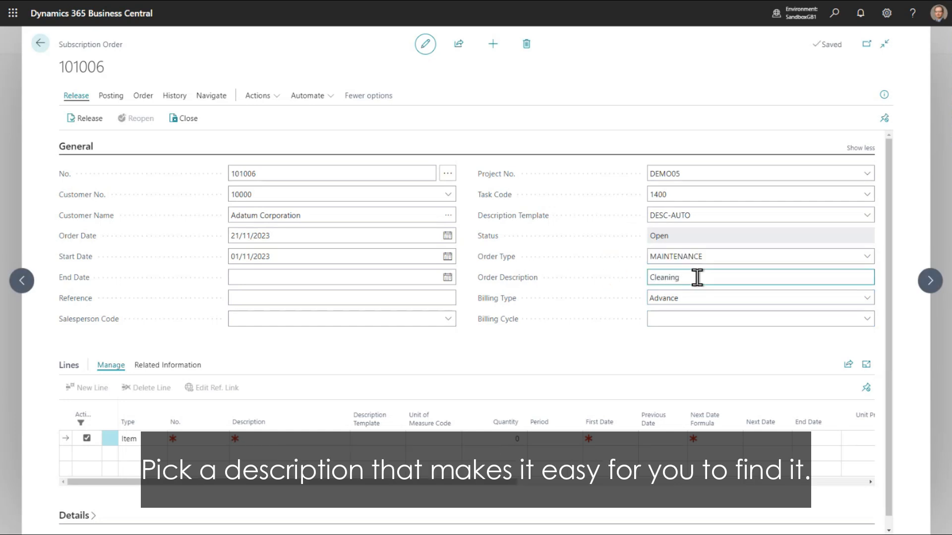
# Keep the billing type as Advance and set the order's billing cycle to QUATERLY.
pyautogui.click(674, 298)
pyautogui.click(670, 309)
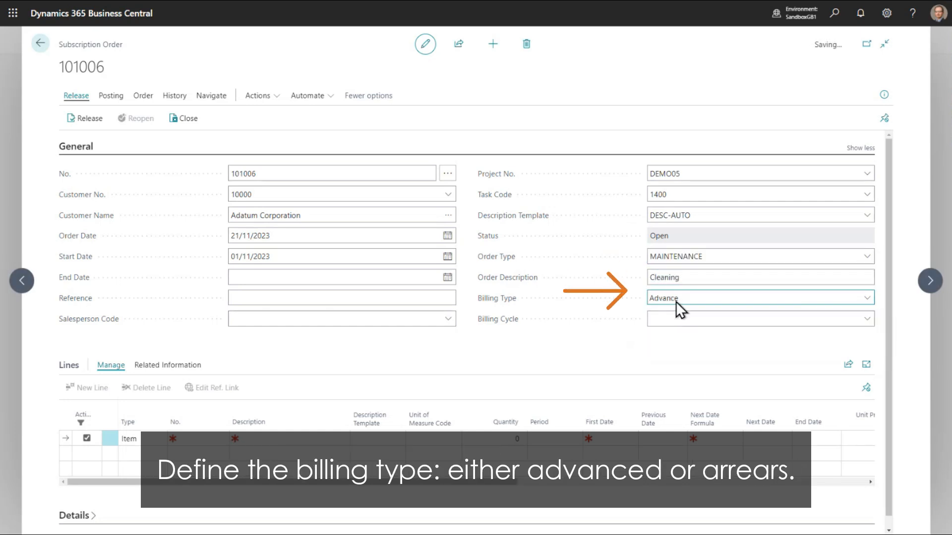
pyautogui.click(727, 315)
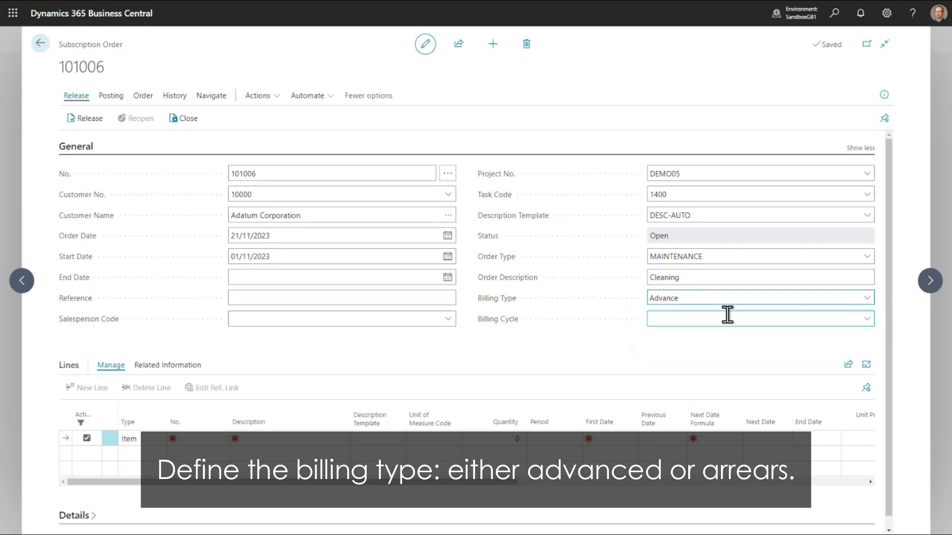
pyautogui.click(791, 317)
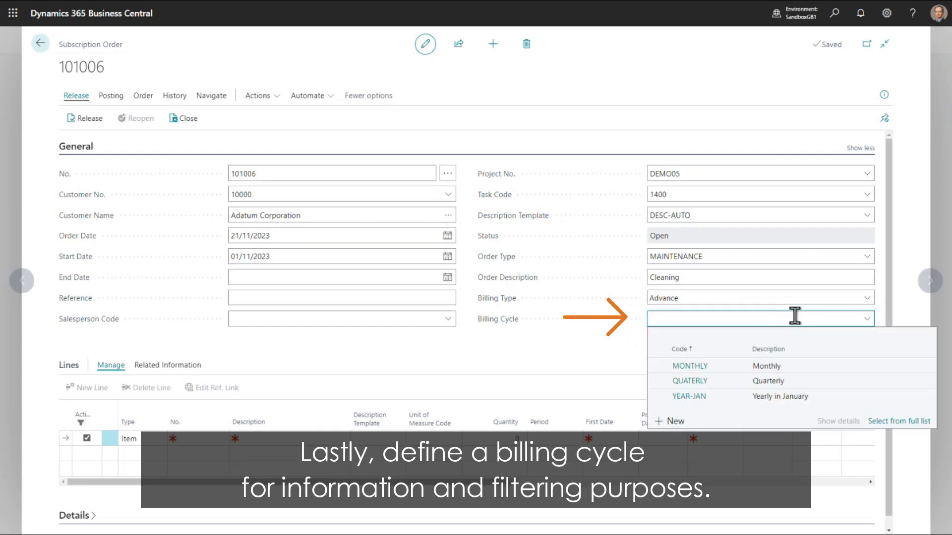
pyautogui.click(706, 379)
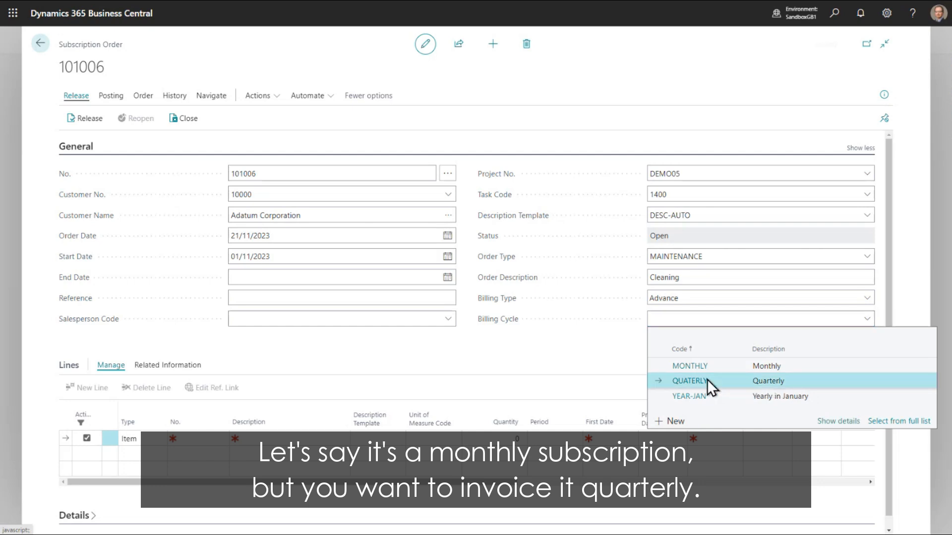
pyautogui.click(615, 353)
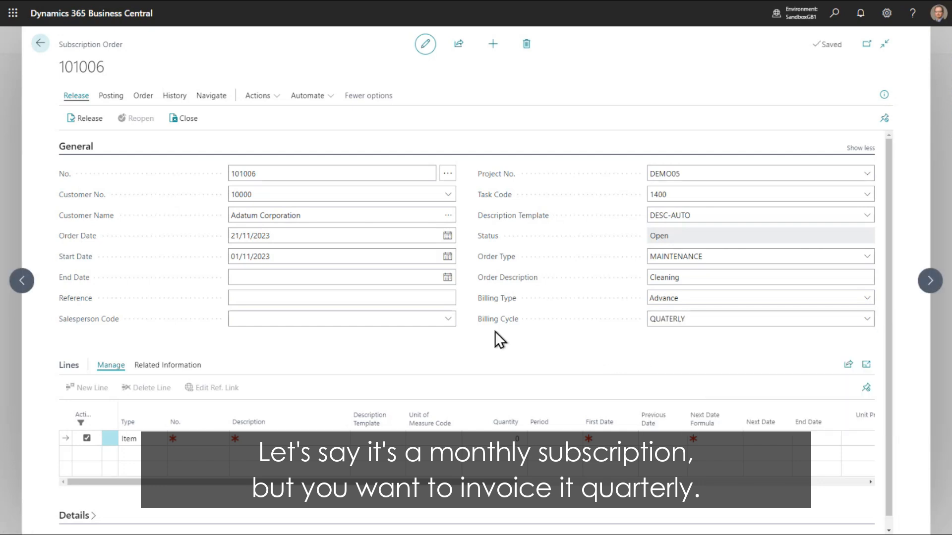
# Collapse the general details and add an order line of type Item for item 1000, Maintenance.
pyautogui.click(76, 147)
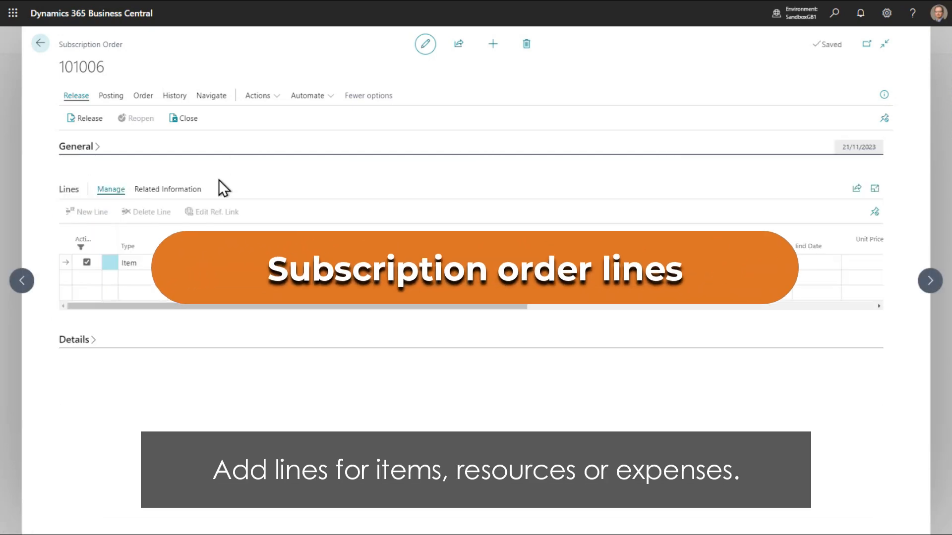
pyautogui.click(140, 261)
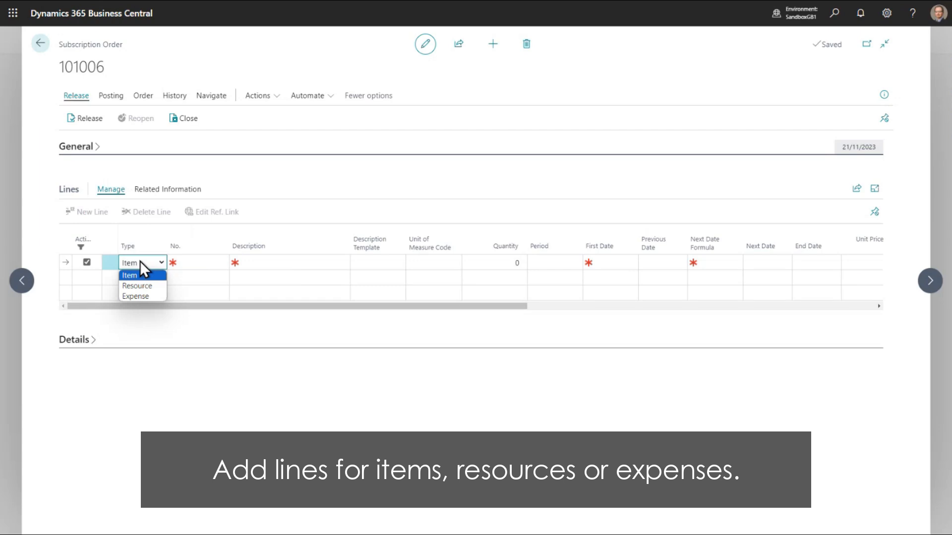
pyautogui.click(140, 261)
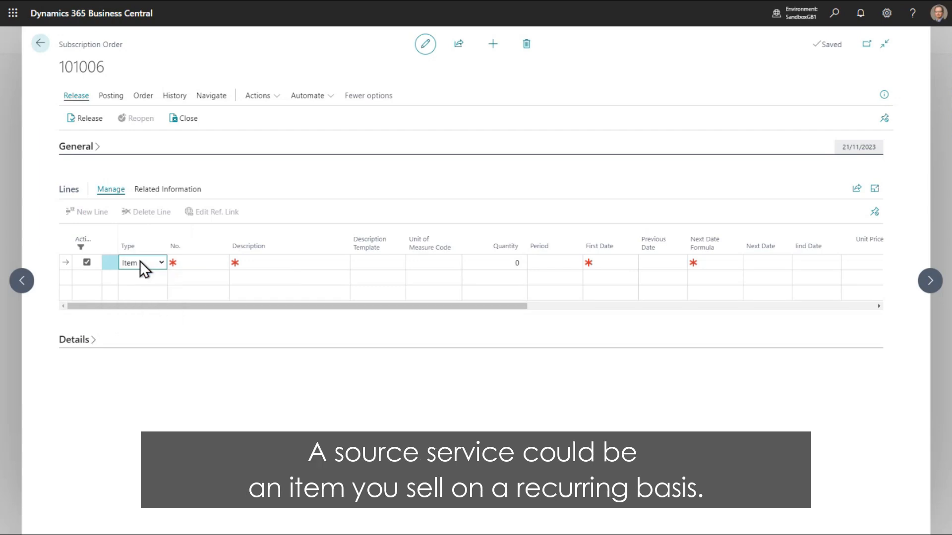
pyautogui.click(188, 260)
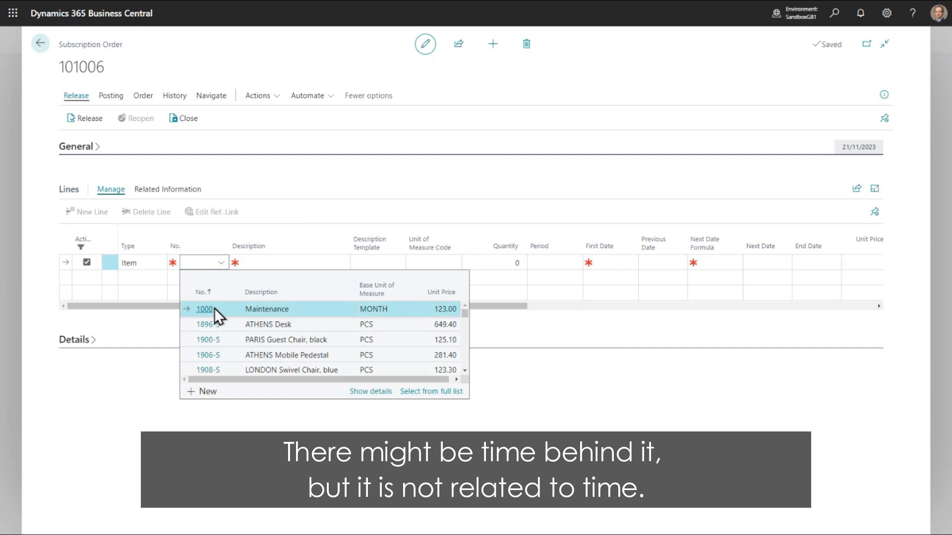
pyautogui.click(214, 308)
pyautogui.click(290, 263)
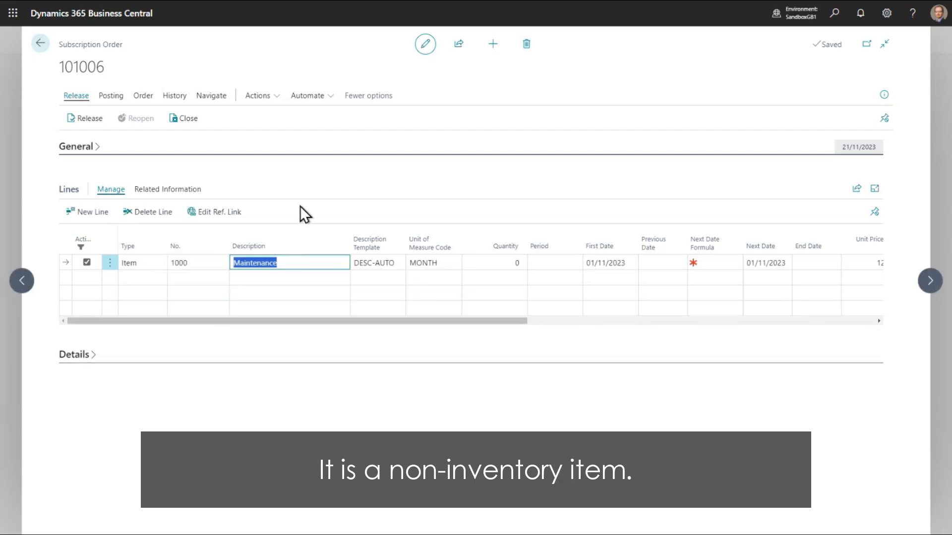
# Set the Maintenance line's quantity to 1 and its invoicing period to M (Month).
pyautogui.click(445, 262)
pyautogui.click(483, 263)
pyautogui.write('1')
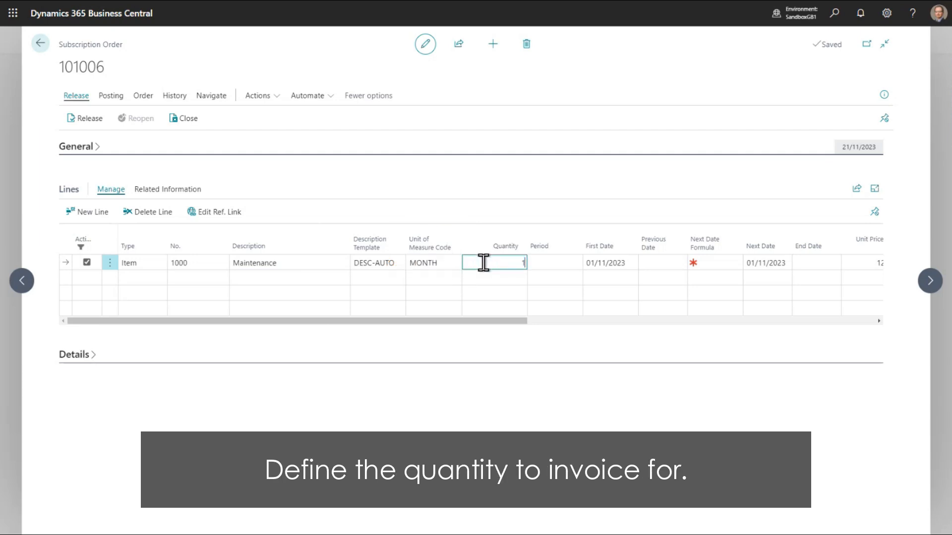
pyautogui.press('Tab')
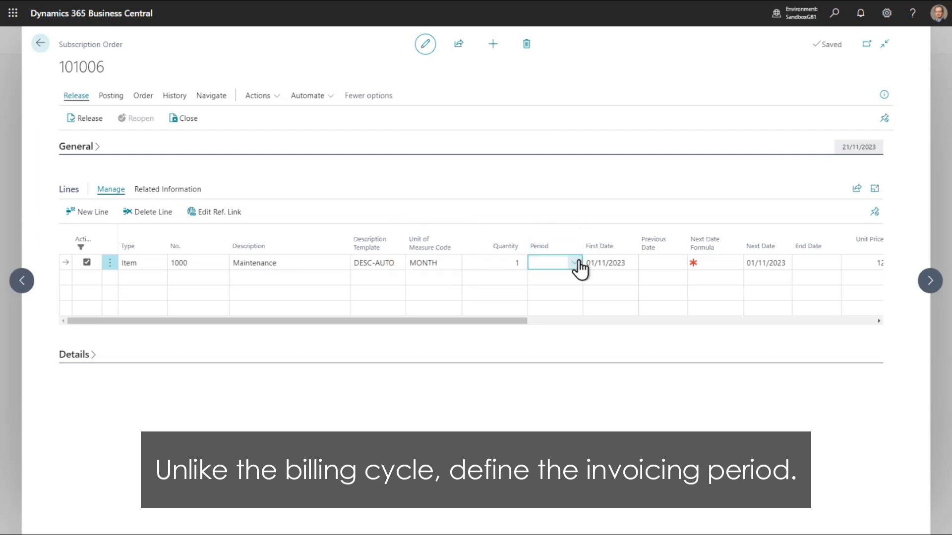
pyautogui.click(576, 263)
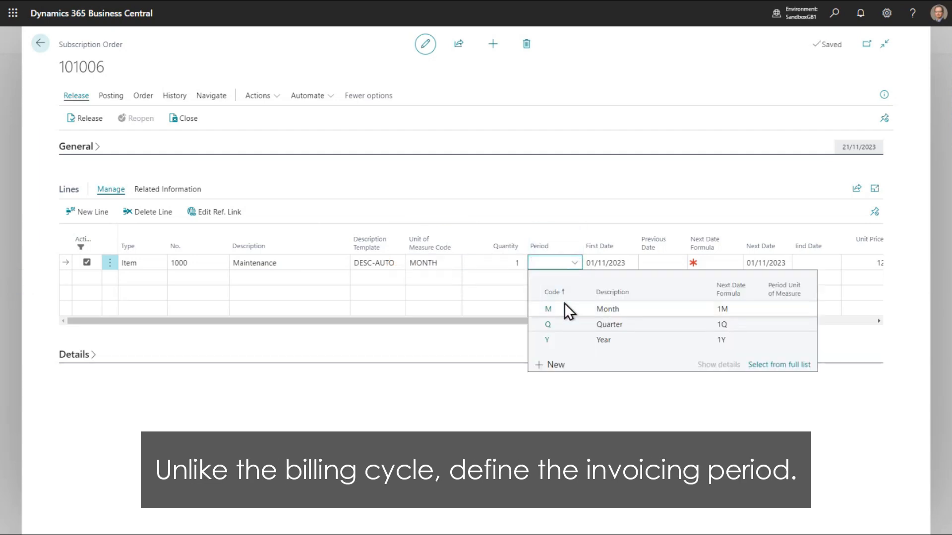
pyautogui.click(548, 308)
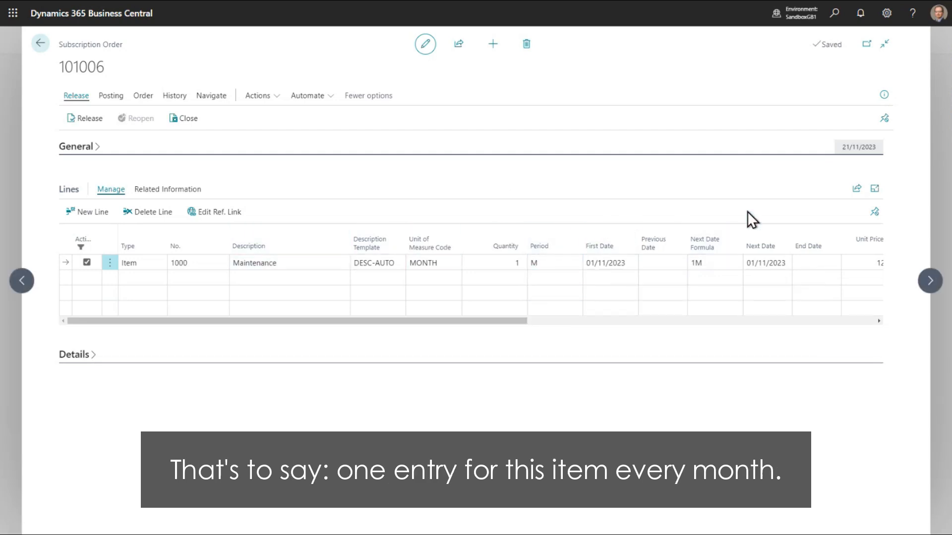
# Override the Maintenance line's unit price excluding VAT with 99.
pyautogui.moveTo(491, 319); pyautogui.dragTo(596, 320)
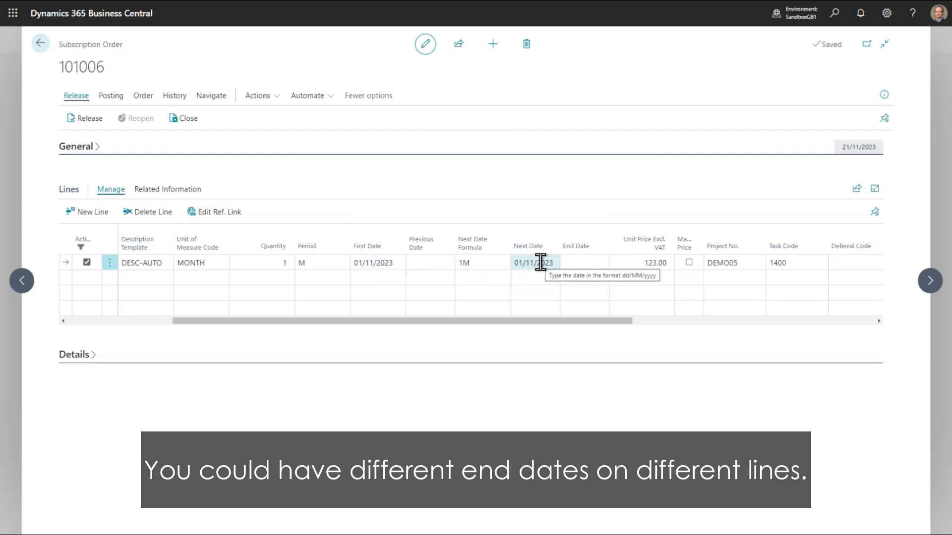
pyautogui.click(644, 263)
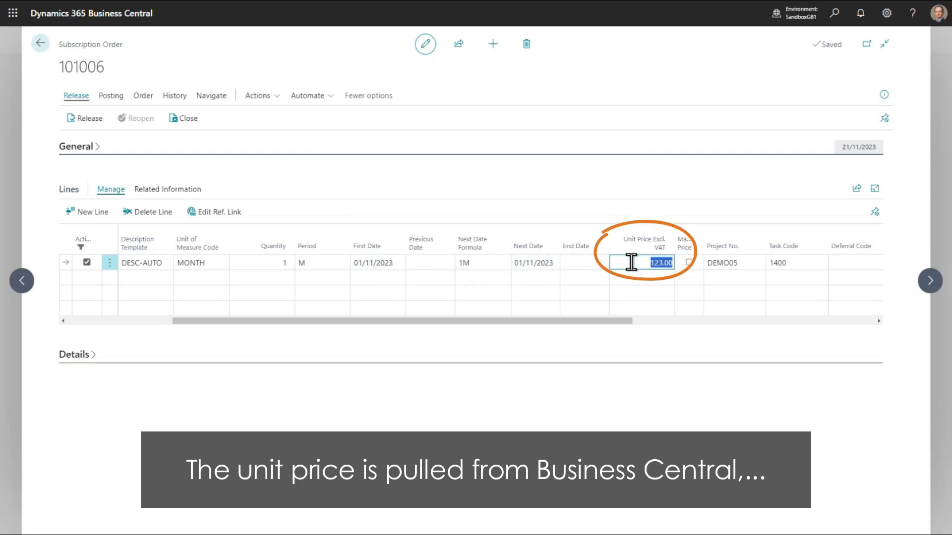
pyautogui.write('99')
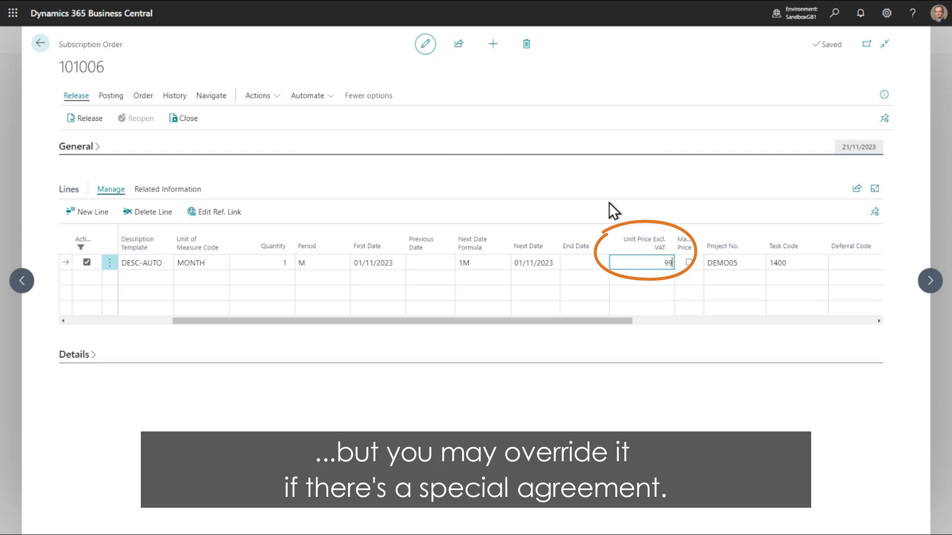
pyautogui.press('Tab')
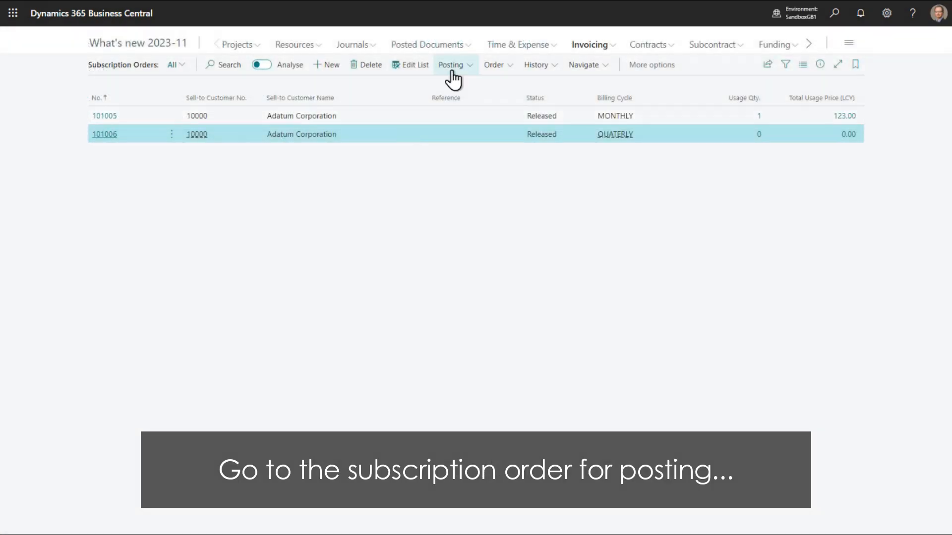
# Start batch posting of subscription orders, clear the order number filter and filter by billing cycle QUATERLY.
pyautogui.click(452, 65)
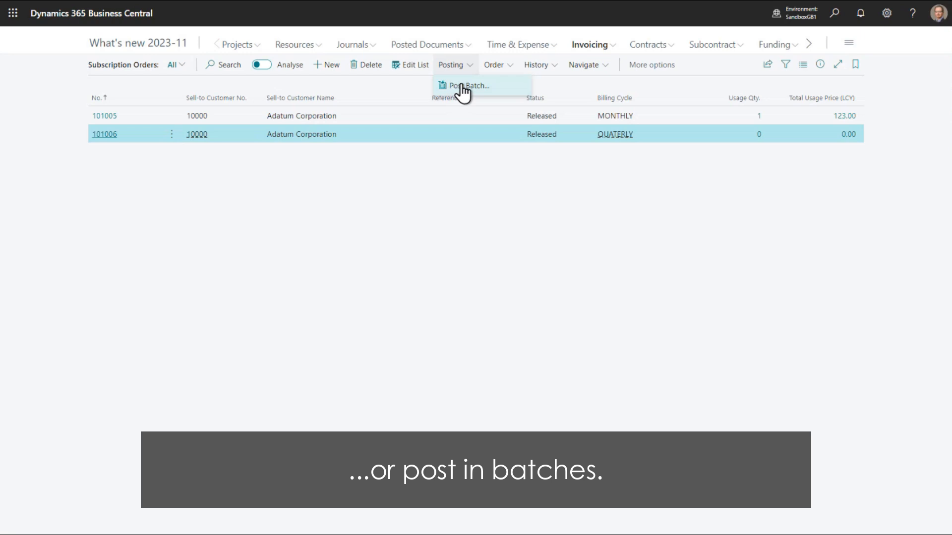
pyautogui.click(462, 87)
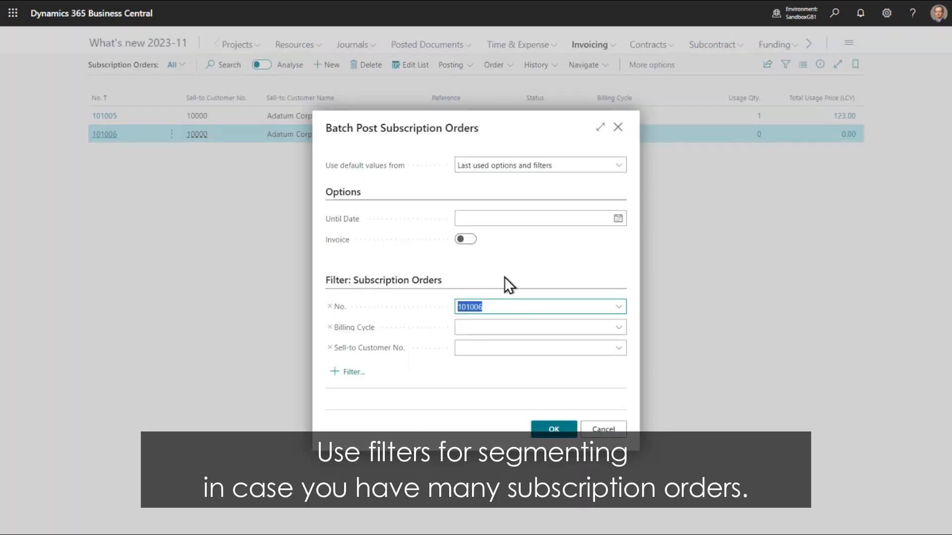
pyautogui.press('Delete')
pyautogui.click(617, 327)
pyautogui.click(415, 368)
pyautogui.click(415, 367)
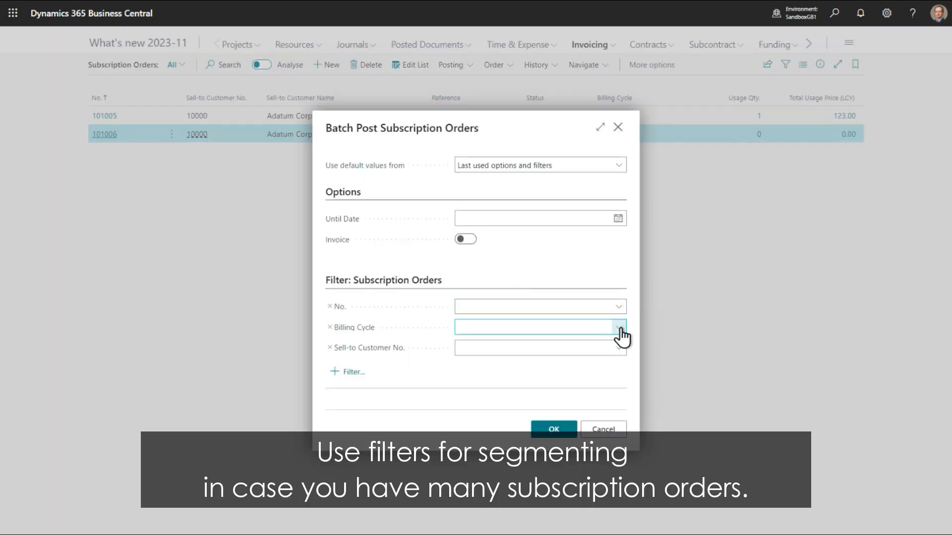
pyautogui.click(619, 328)
pyautogui.click(494, 391)
# Check the Until Date calendar and the explanation of the Invoice option for the batch posting.
pyautogui.click(484, 217)
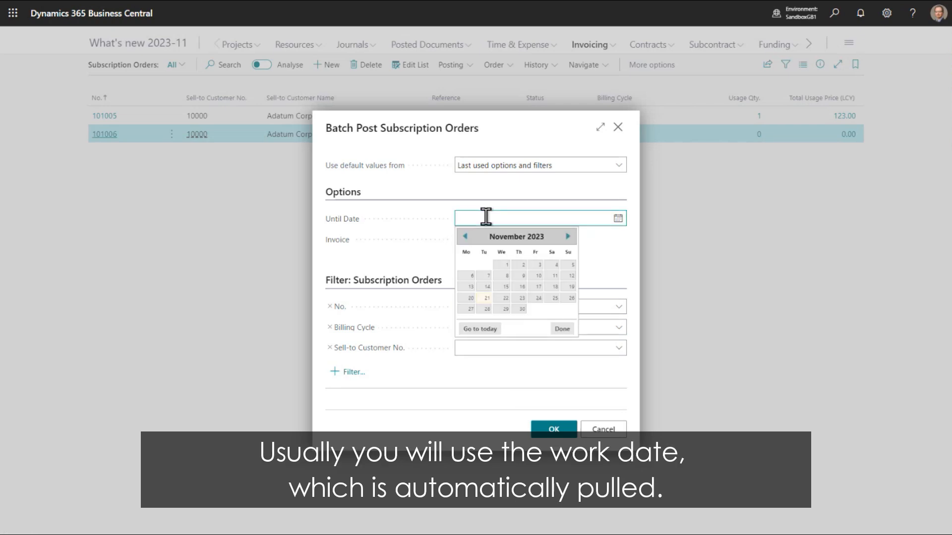
pyautogui.click(485, 216)
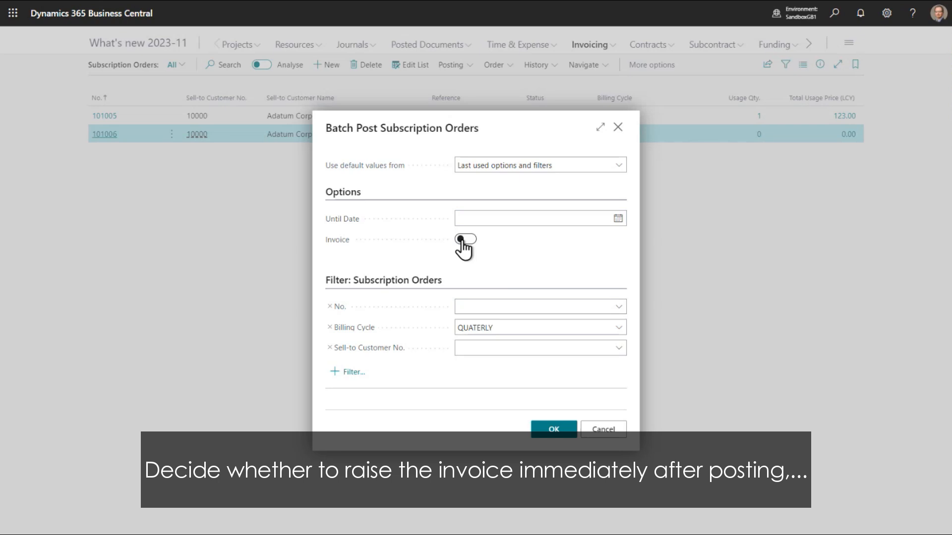
pyautogui.moveTo(345, 251)
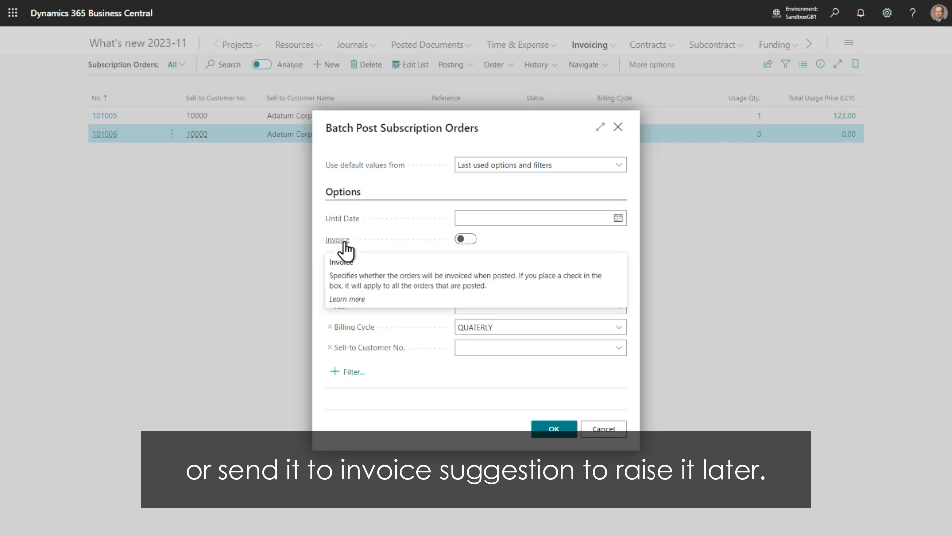
# Run the batch posting for the QUATERLY subscription orders with the Invoice option off.
pyautogui.click(554, 431)
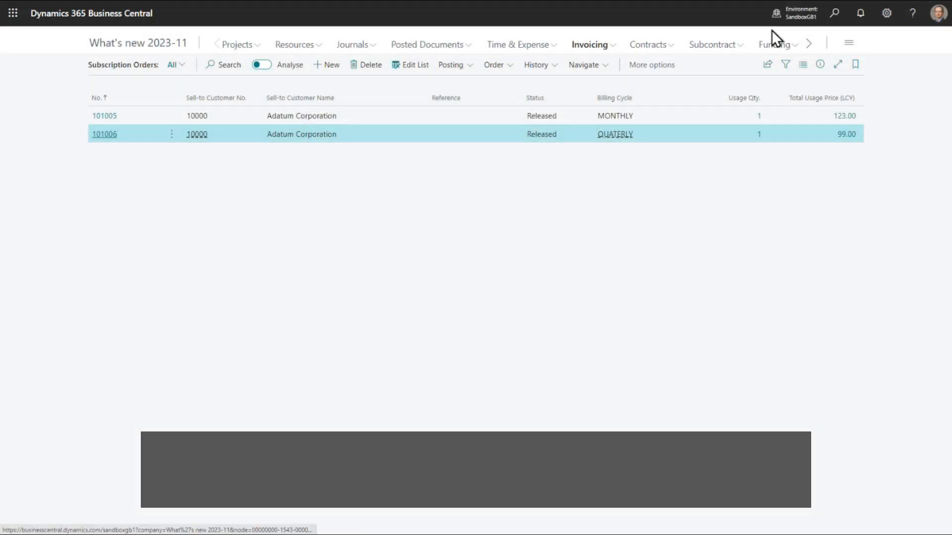
# Search for "sugg", open the invoice suggestion list and create the combined sales invoice for project DEMO05.
pyautogui.click(834, 14)
pyautogui.write('sugg')
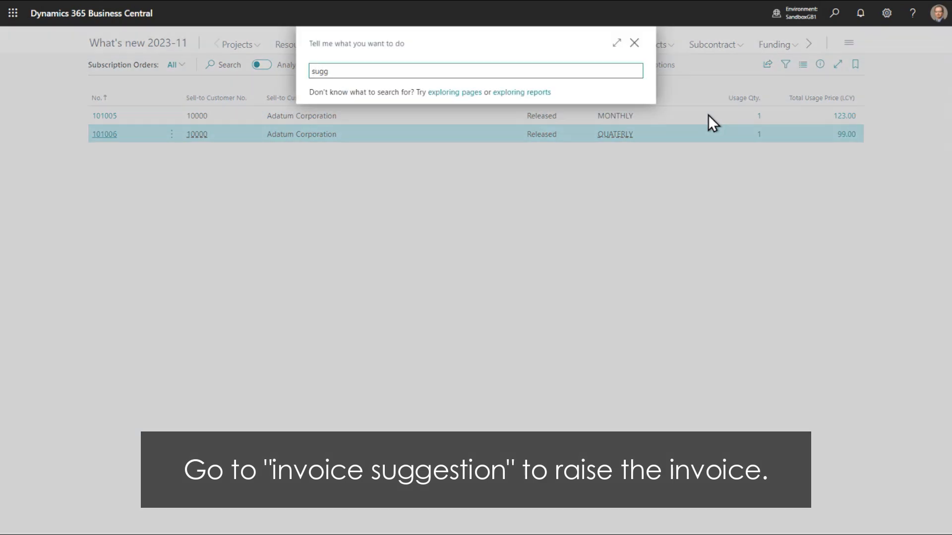
pyautogui.click(397, 136)
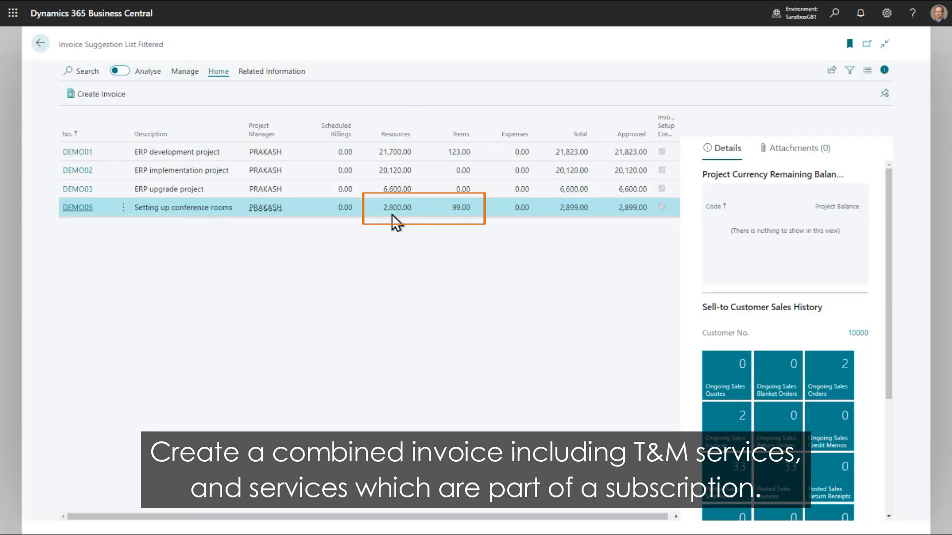
pyautogui.click(99, 100)
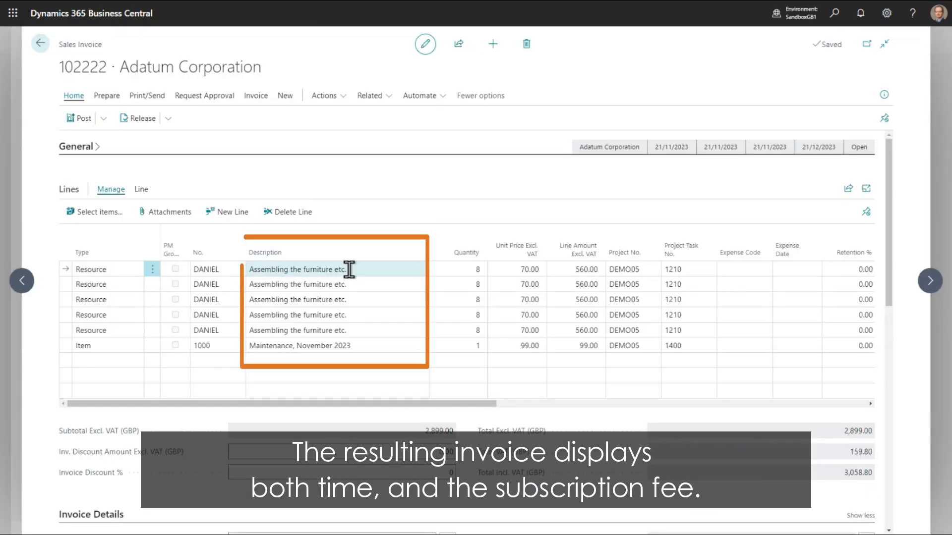
pyautogui.click(364, 346)
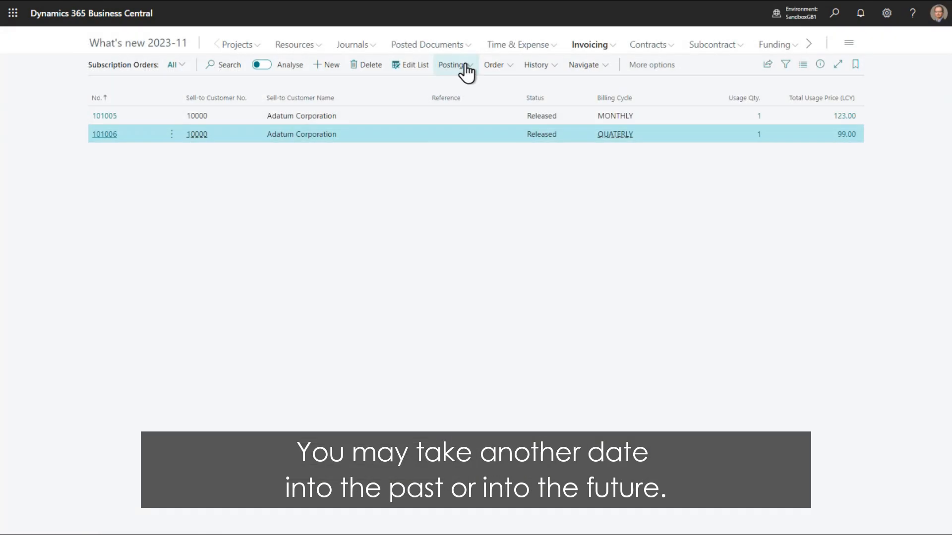
# Start another batch posting for the QUATERLY subscription order and set its Until Date to 01/03/2024.
pyautogui.click(469, 64)
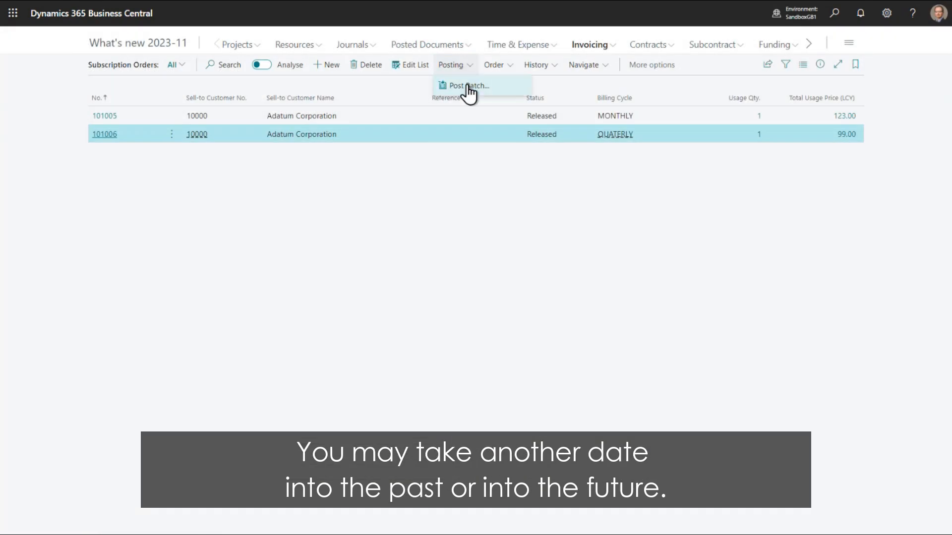
pyautogui.click(468, 85)
pyautogui.click(490, 216)
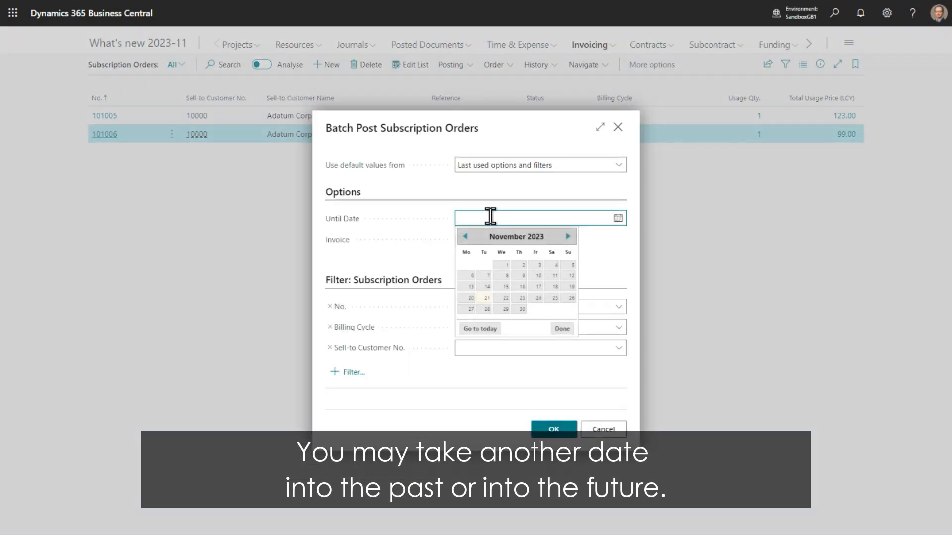
pyautogui.click(569, 236)
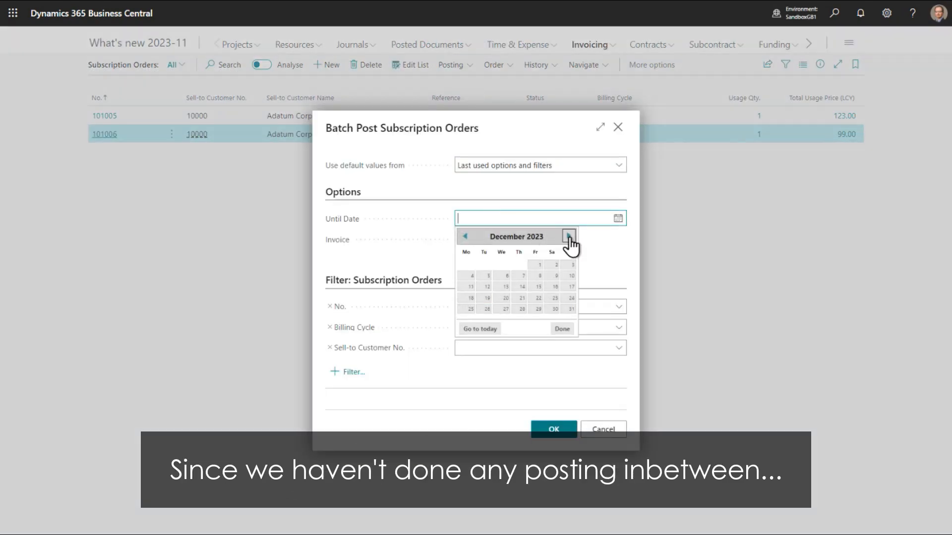
pyautogui.click(569, 237)
pyautogui.click(569, 237)
pyautogui.click(568, 237)
pyautogui.click(540, 266)
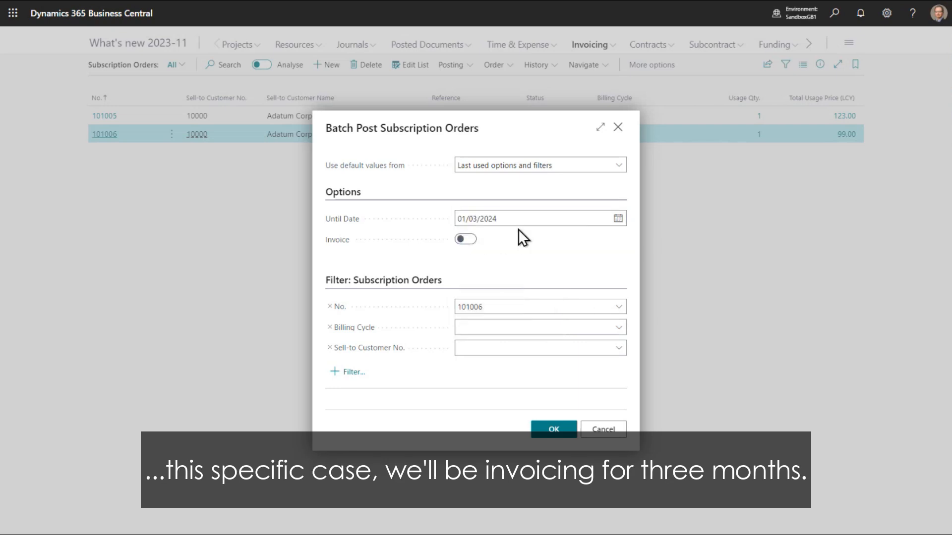
# Enable the Invoice option, run the batch posting and check the maintenance lines on the resulting sales invoice.
pyautogui.click(468, 240)
pyautogui.click(553, 429)
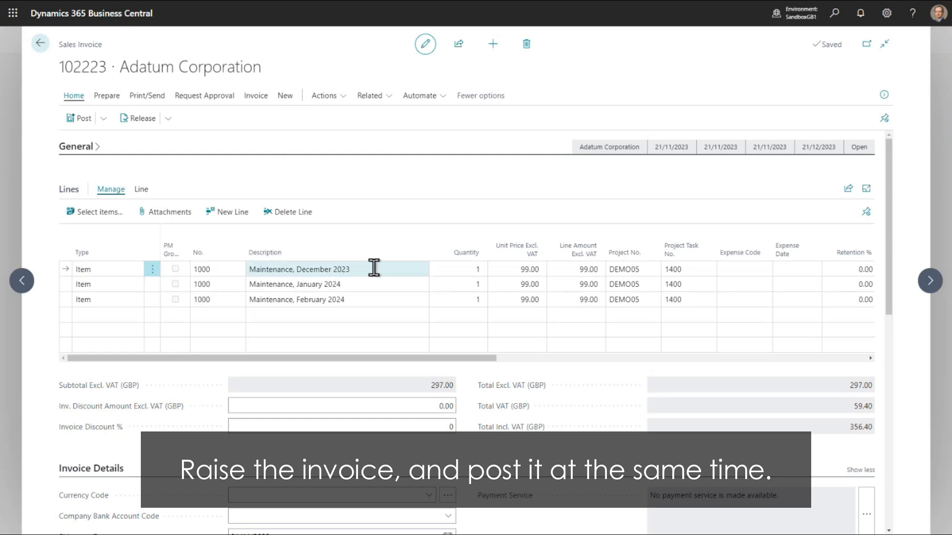
pyautogui.click(316, 290)
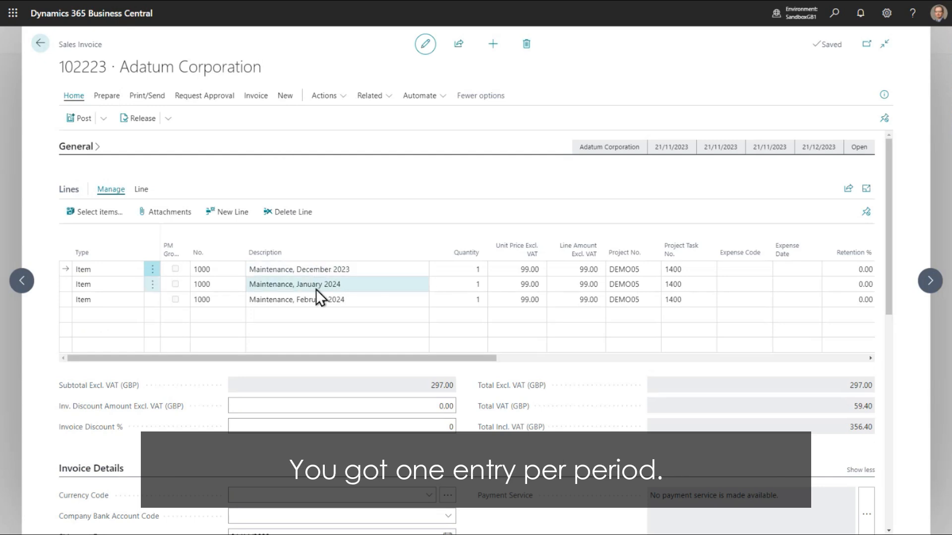
pyautogui.click(315, 302)
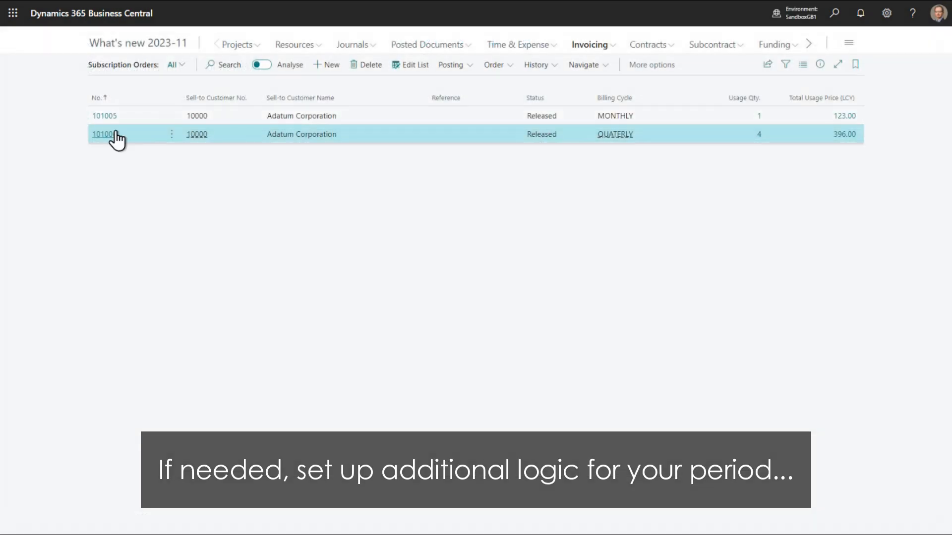
# Open the QUATERLY subscription order and bring up the full list of subscription periods from its Maintenance line.
pyautogui.click(115, 133)
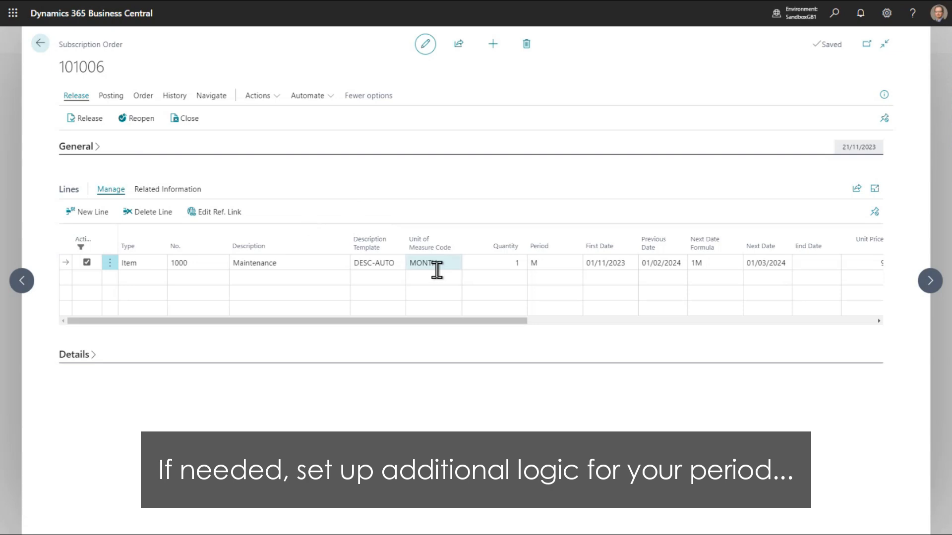
pyautogui.click(563, 263)
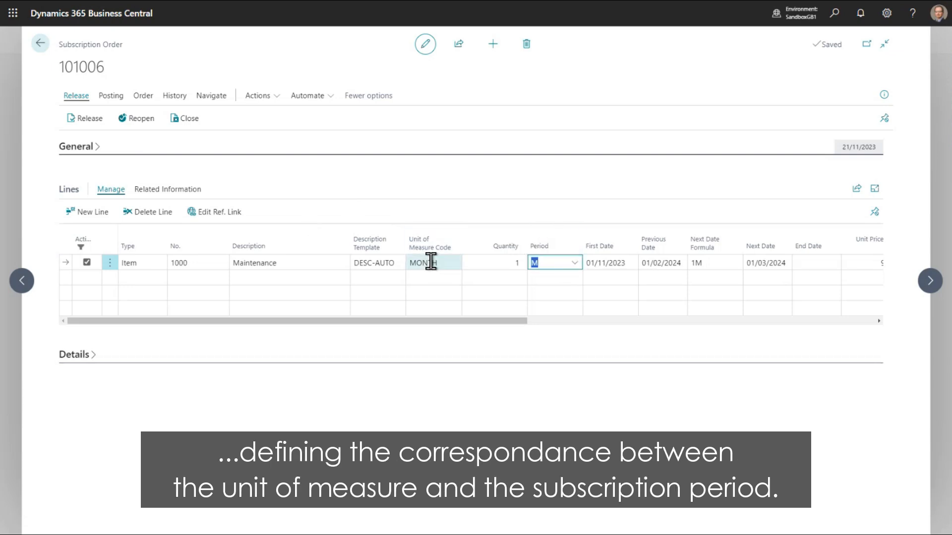
pyautogui.click(574, 262)
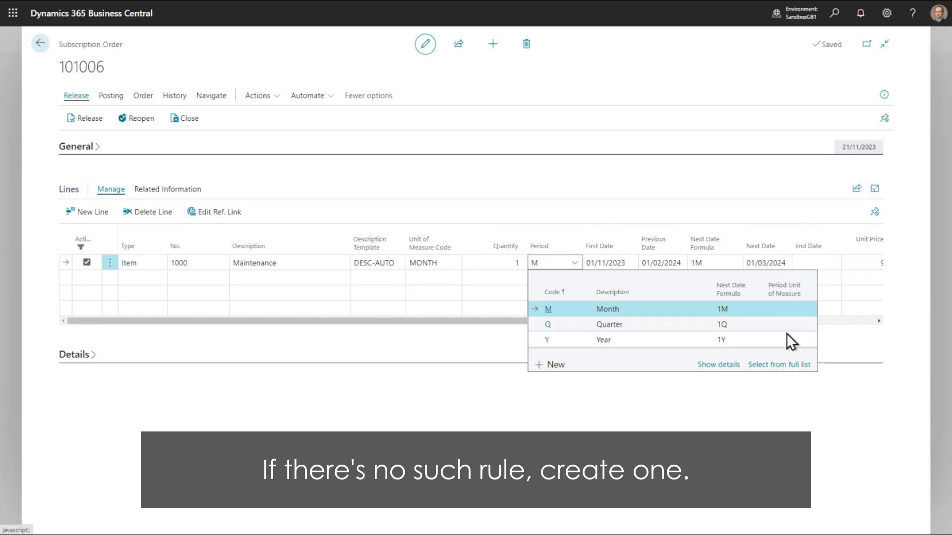
pyautogui.click(776, 365)
# Set the period unit of measure to MONTH for Month, QUARTER for Quarter and YEAR for Year.
pyautogui.click(646, 178)
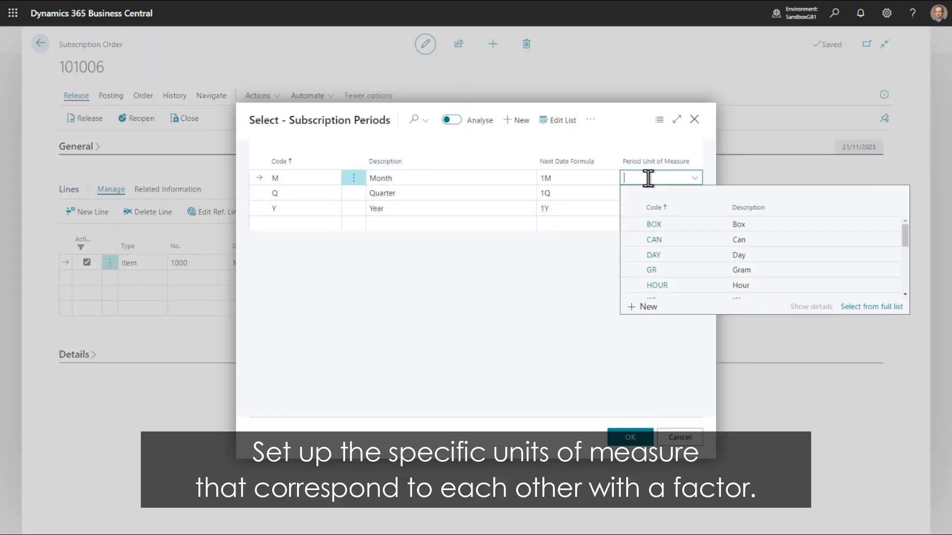
pyautogui.scroll(-3, 658, 276)
pyautogui.scroll(1, 668, 264)
pyautogui.click(665, 249)
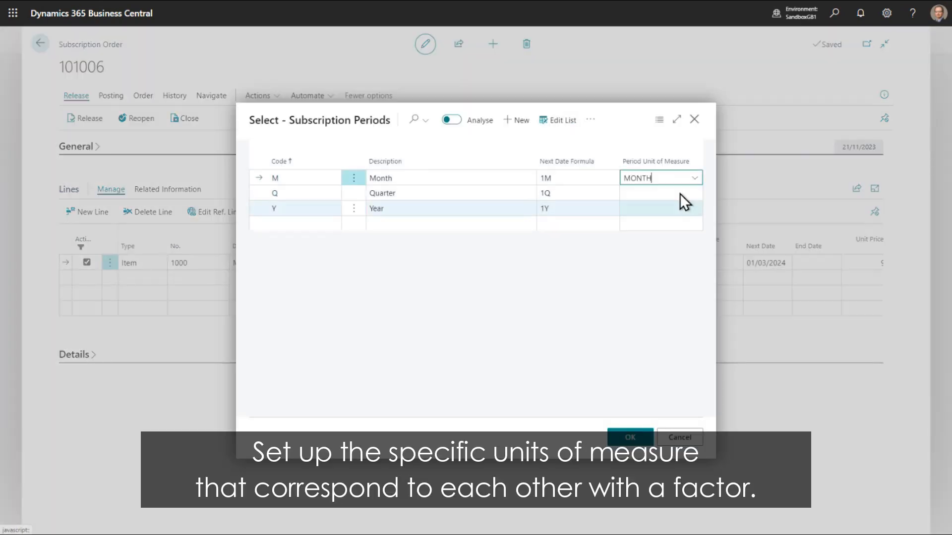
pyautogui.click(676, 193)
pyautogui.scroll(-2, 661, 252)
pyautogui.click(663, 254)
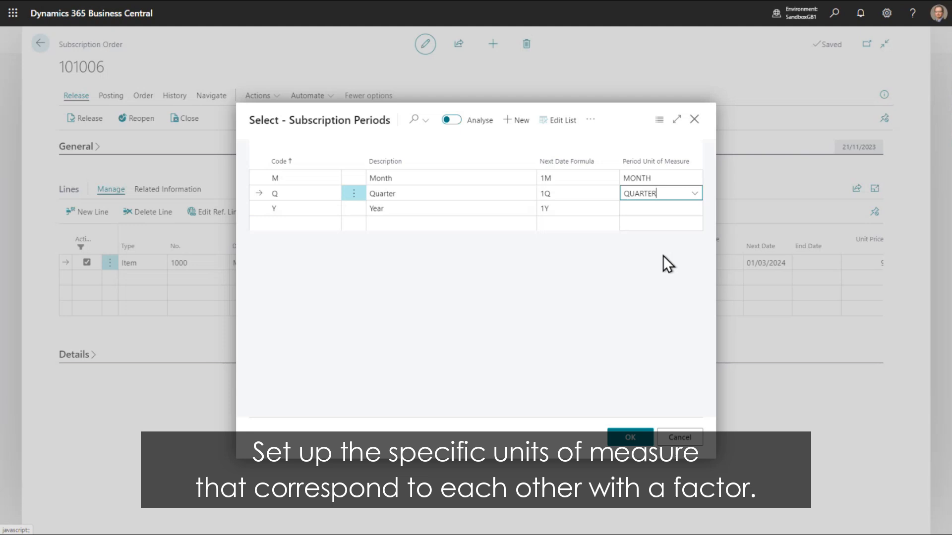
pyautogui.click(653, 208)
pyautogui.scroll(-5, 668, 293)
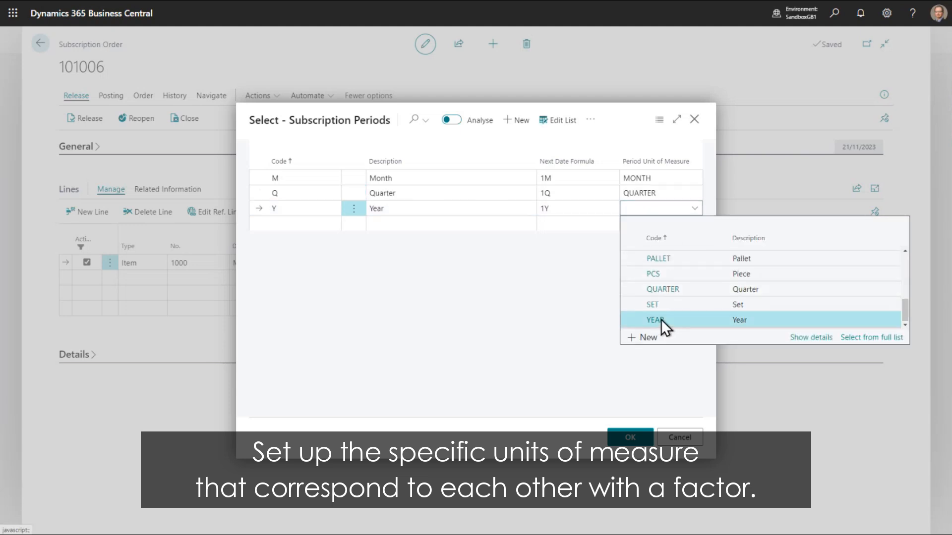
pyautogui.click(662, 319)
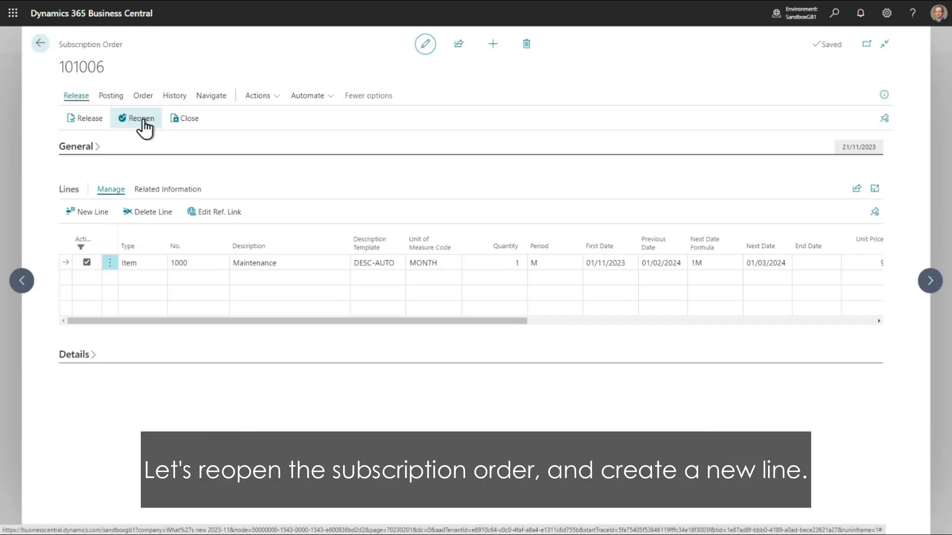
# Reopen the subscription order and add a second line for item 1000.
pyautogui.click(141, 121)
pyautogui.click(139, 277)
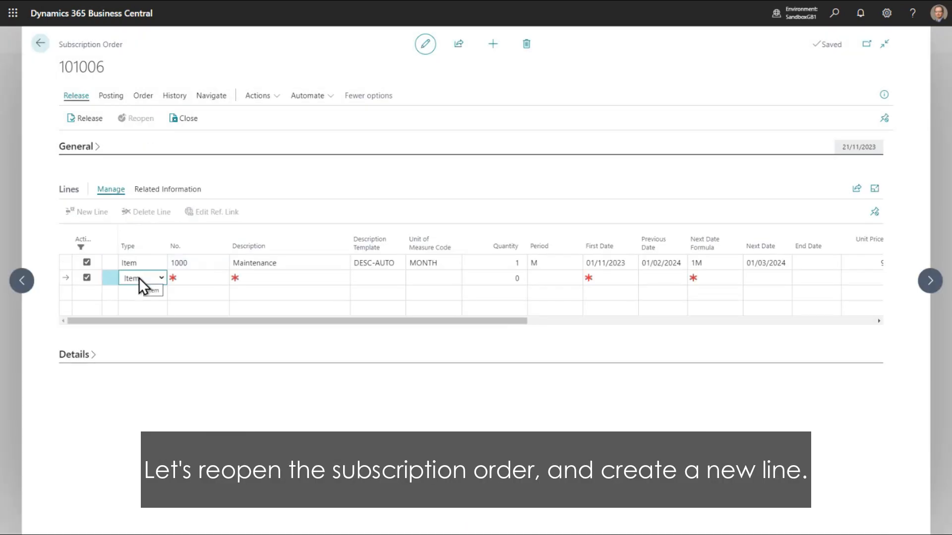
pyautogui.press('Tab')
pyautogui.write('1000')
pyautogui.press('Tab')
pyautogui.press('Tab')
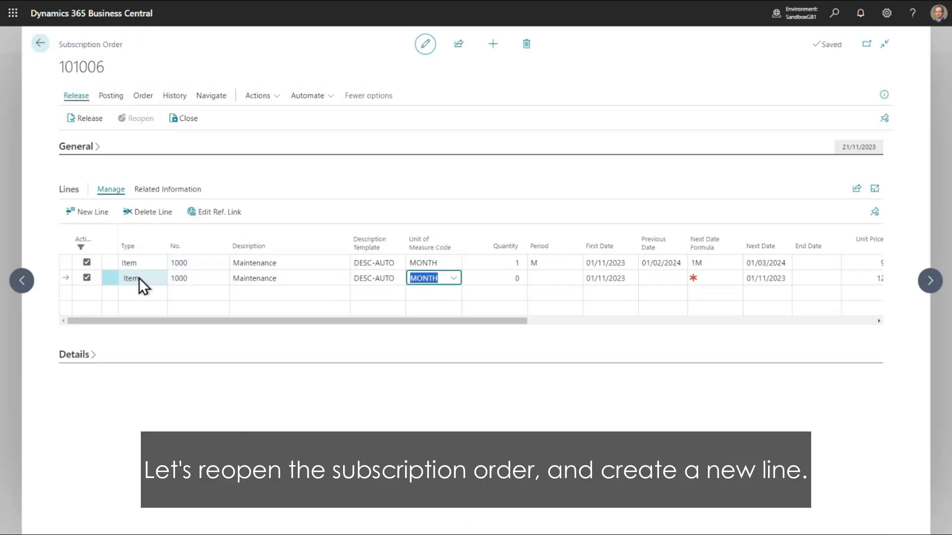
# Set the new line's quantity to 1 and its period to Y, and check its unit price excluding VAT.
pyautogui.press('Tab')
pyautogui.write('1')
pyautogui.press('Tab')
pyautogui.write('Y')
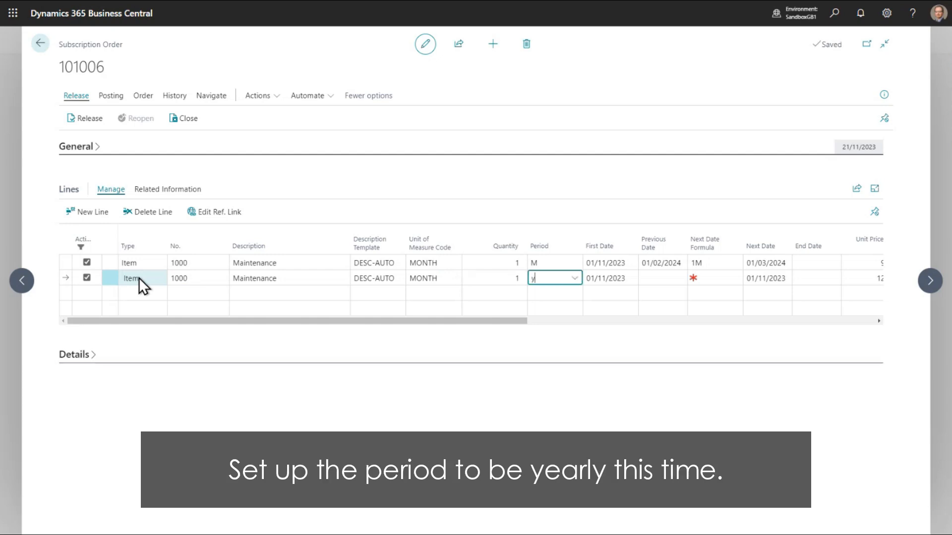
pyautogui.press('Tab')
pyautogui.moveTo(428, 321); pyautogui.dragTo(543, 323)
pyautogui.click(582, 280)
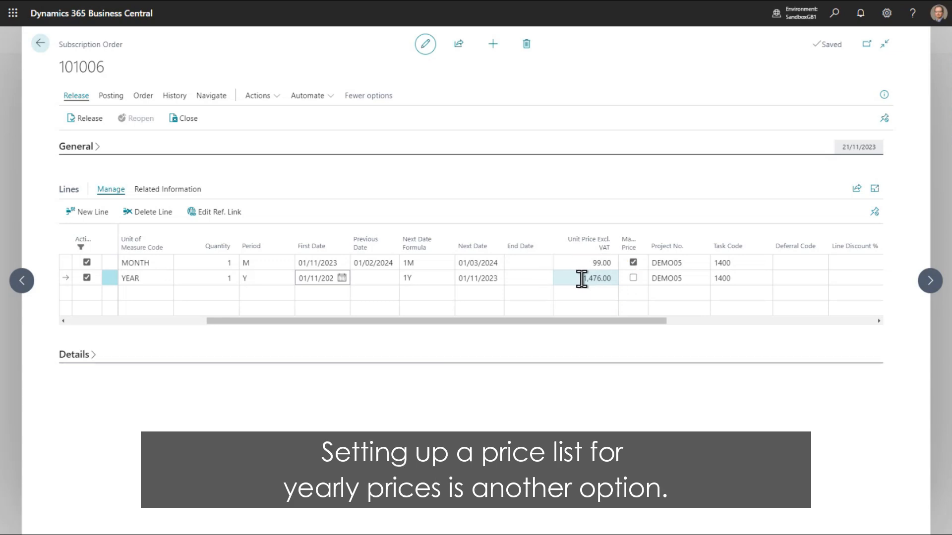
# Change the new line's period to Q (Quarter) and assign it the QUARTERLY deferral code.
pyautogui.click(267, 278)
pyautogui.click(286, 278)
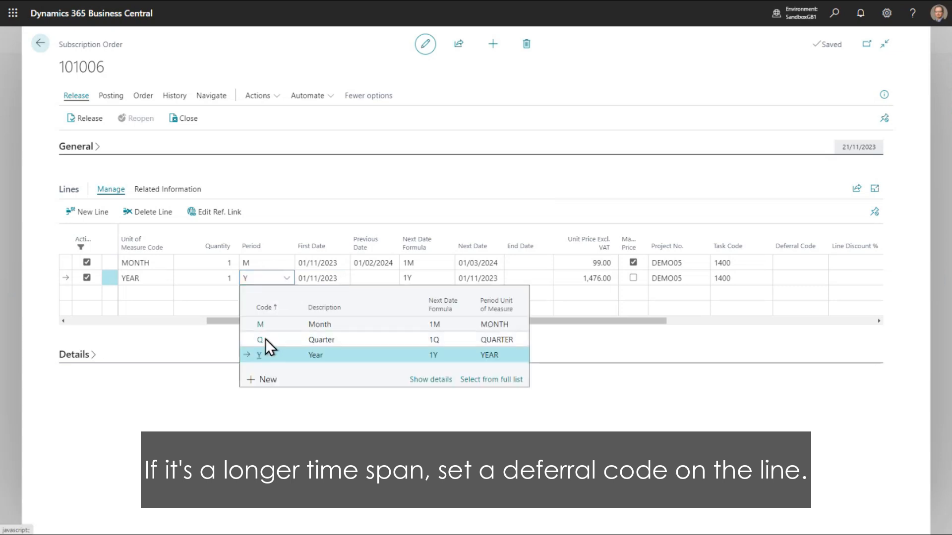
pyautogui.click(266, 339)
pyautogui.click(798, 278)
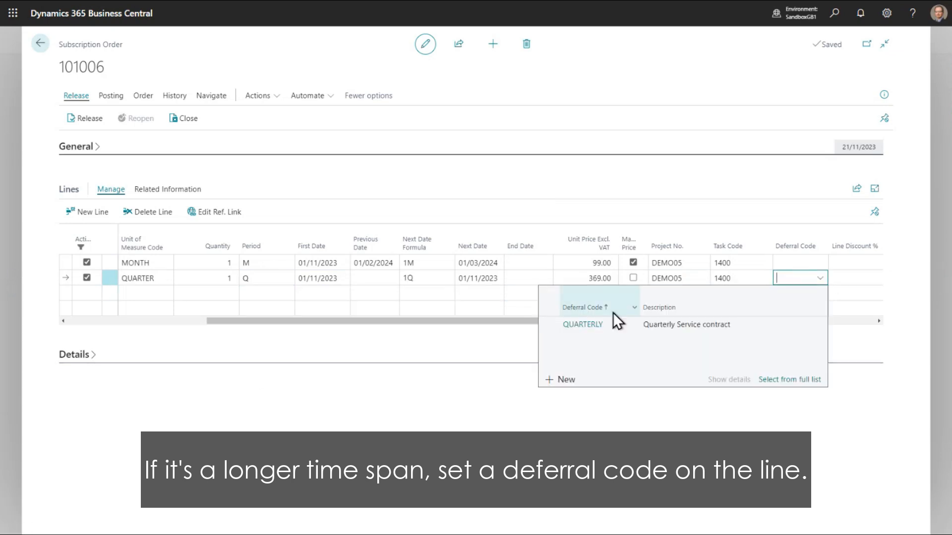
pyautogui.click(596, 324)
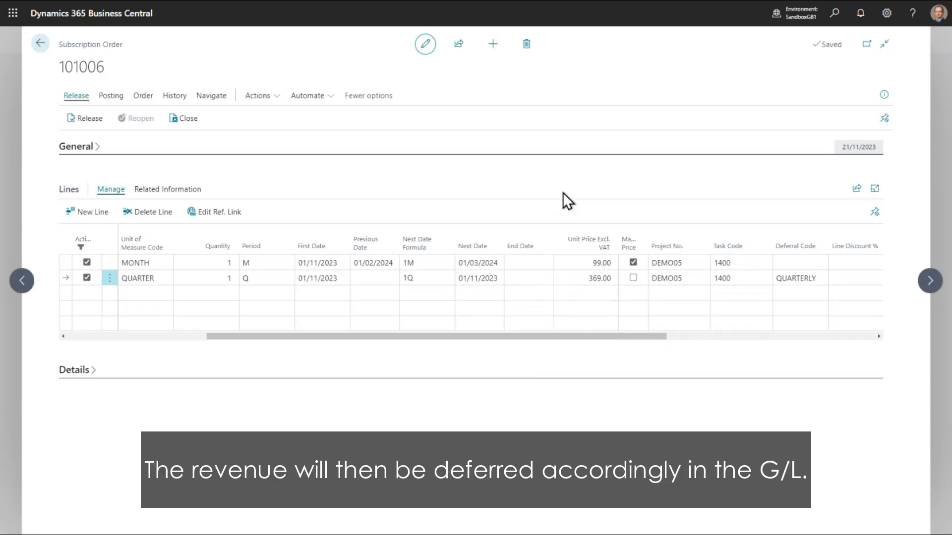